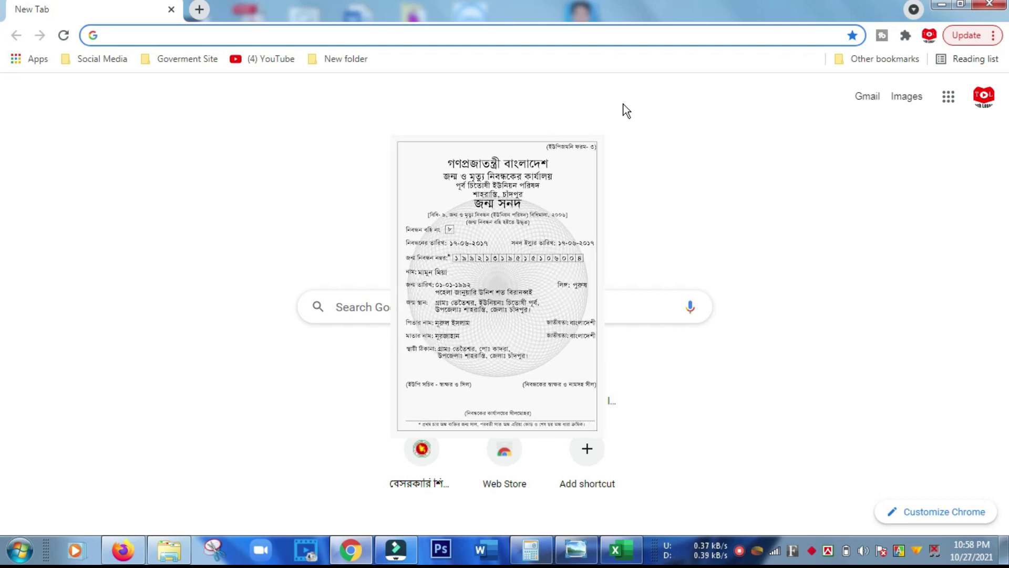
left_click(326, 36)
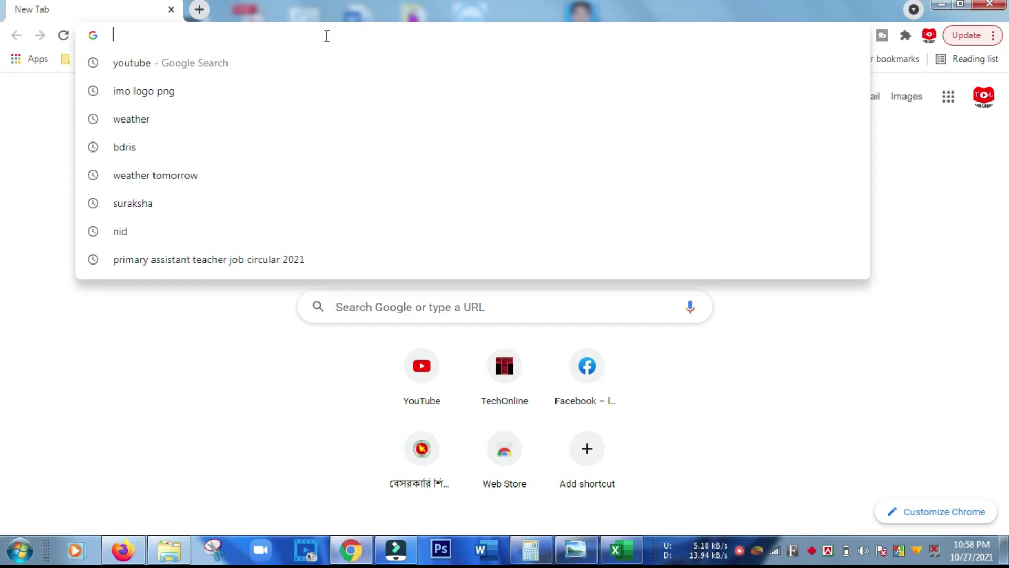
type("https://bdris.gov.bd/br/application")
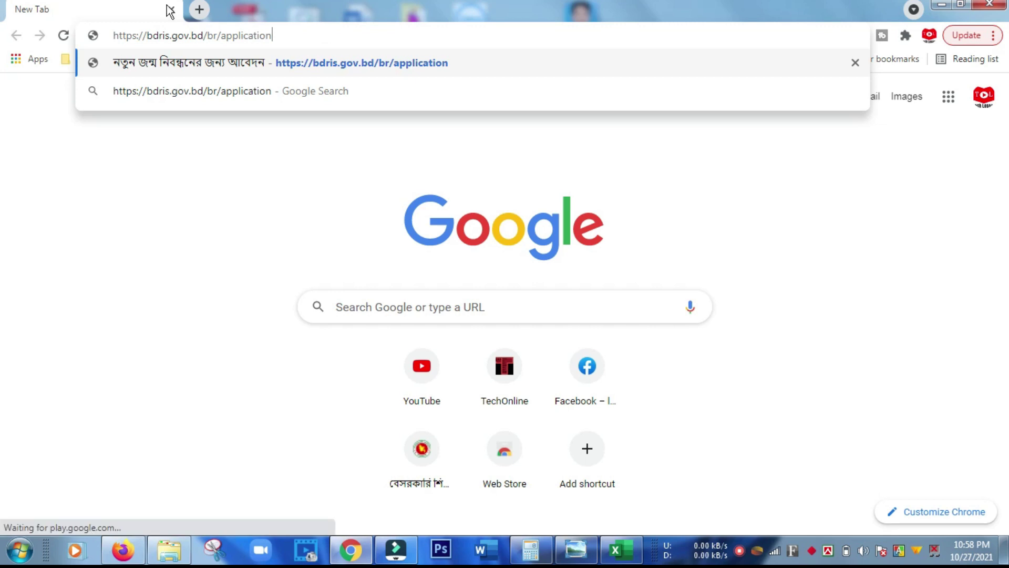
key("Return")
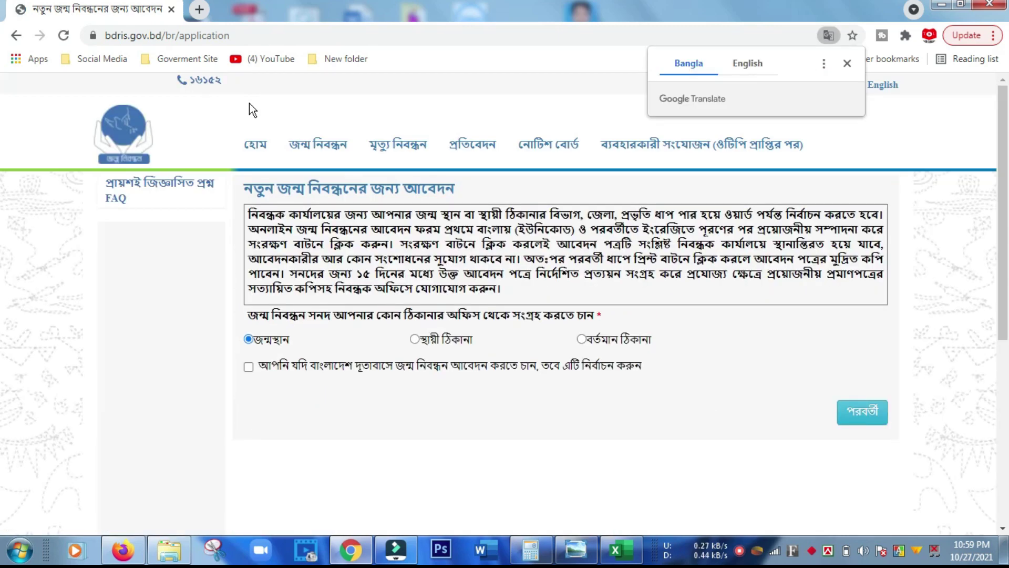
Choose জন্ম নিবন্ধন সনদ পুনঃ মুদ্রণ from the জন্ম নিবন্ধন menu
mouse_move(331, 144)
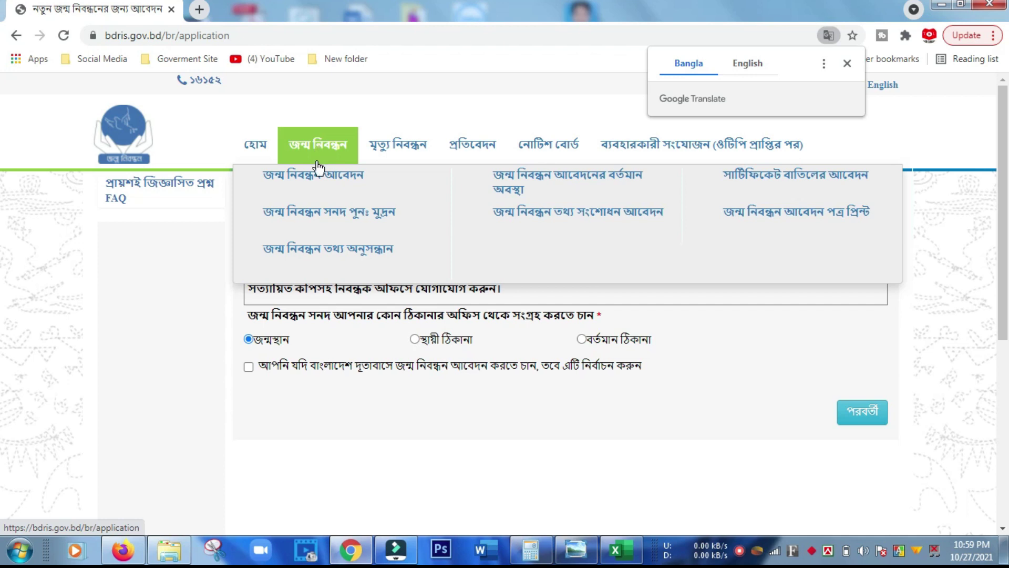
left_click(312, 216)
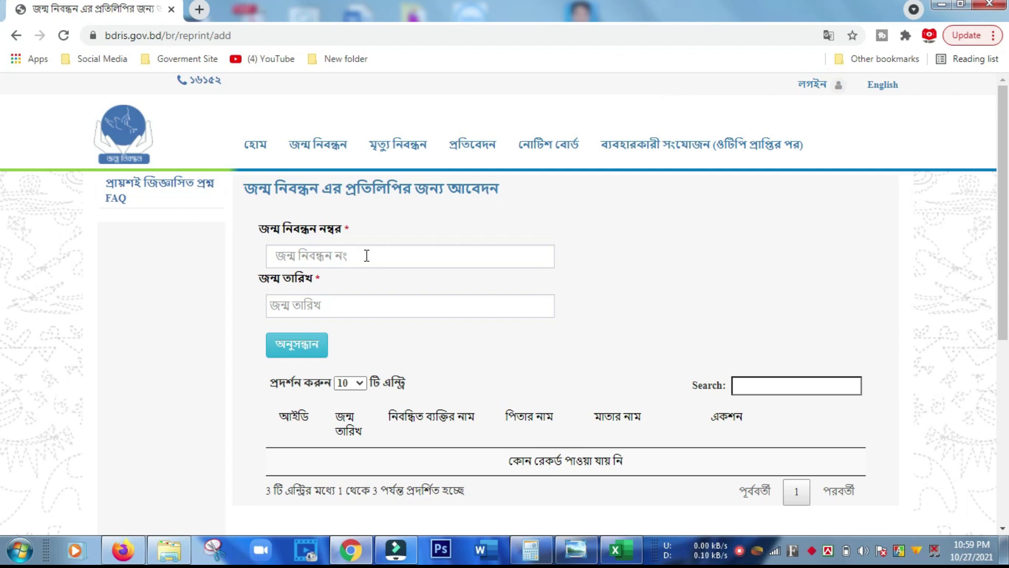
Search using the pasted registration number and birth date 28 November 2005
left_click(365, 256)
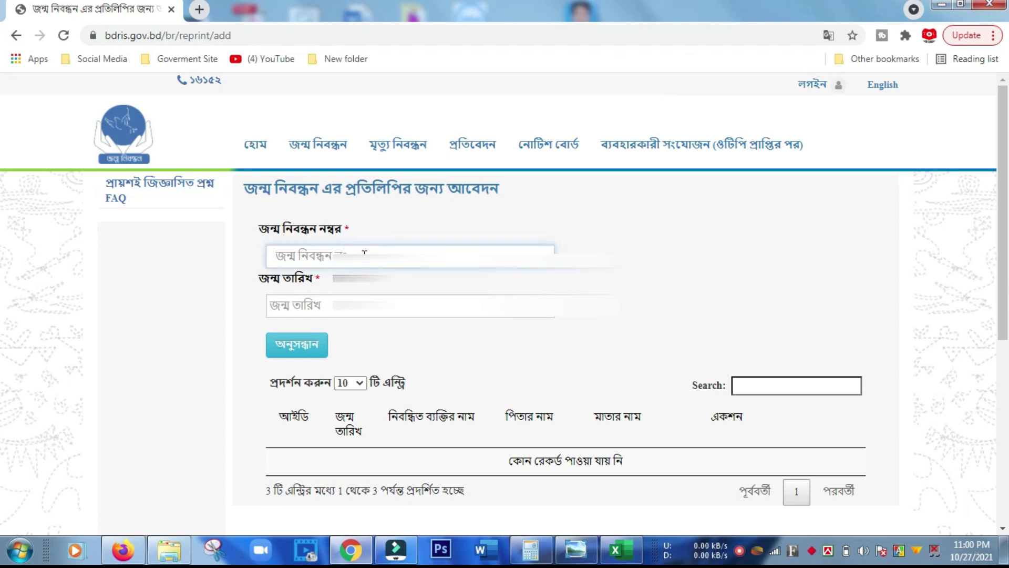
key("ctrl+v")
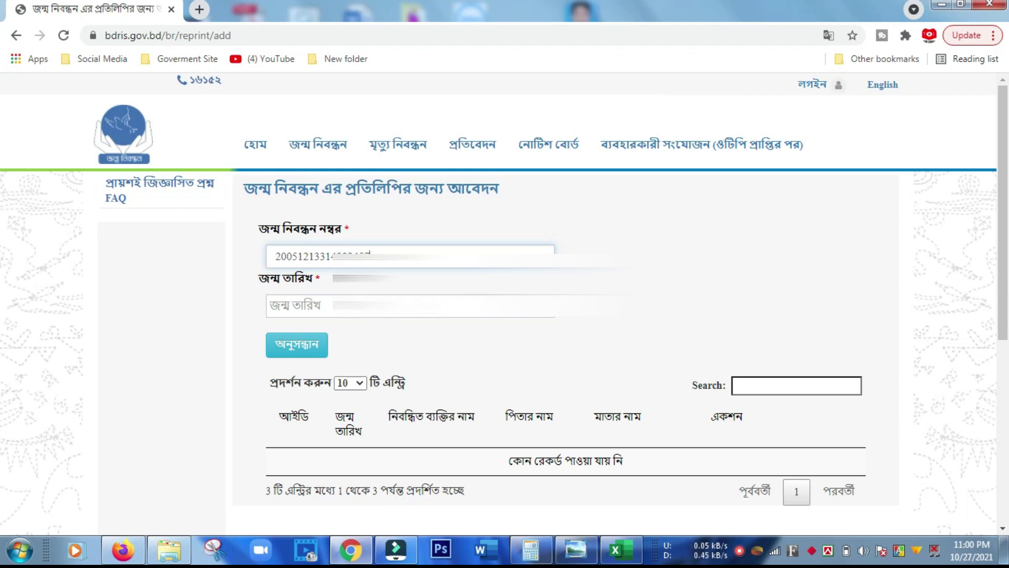
key("Tab")
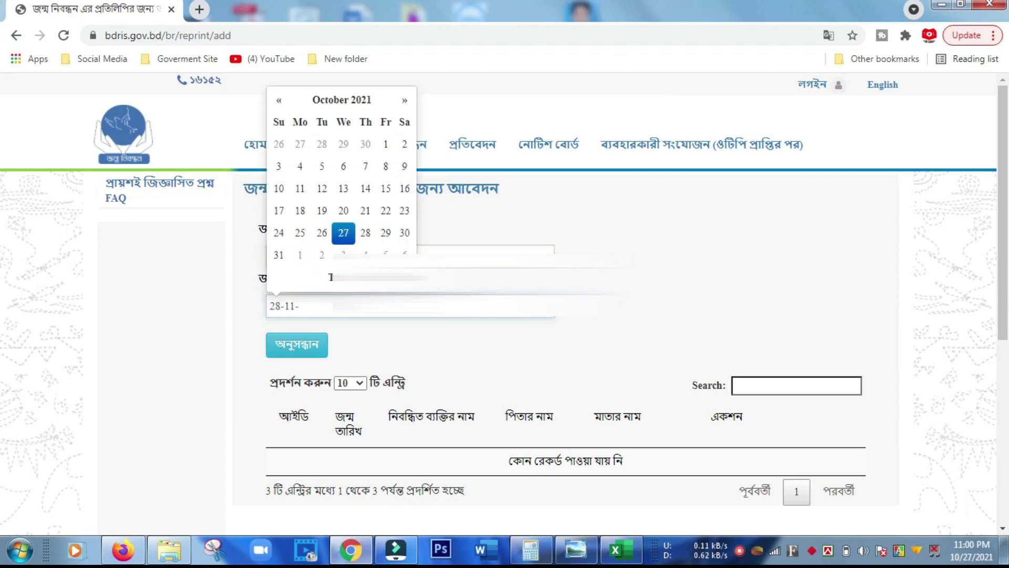
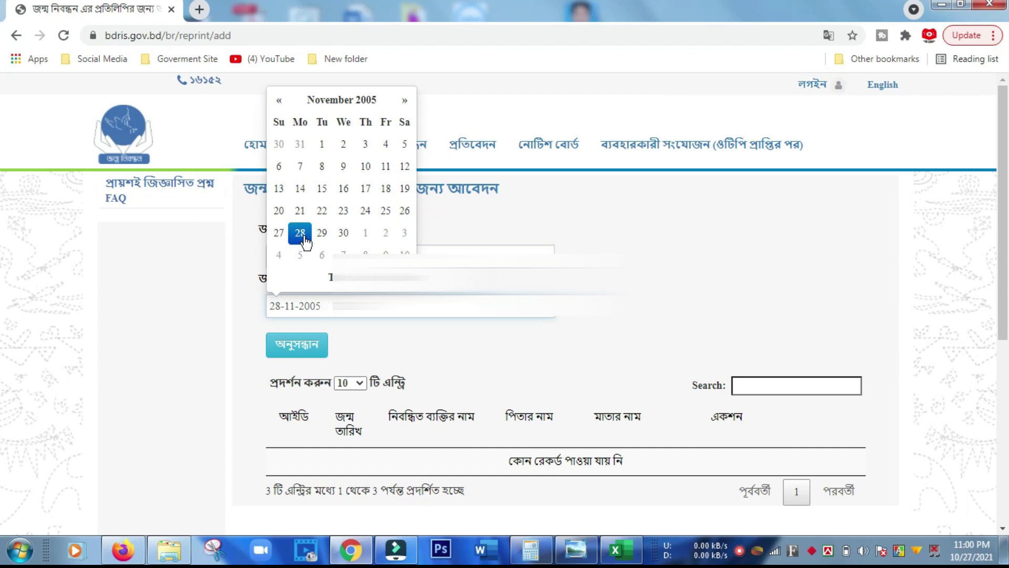
left_click(300, 233)
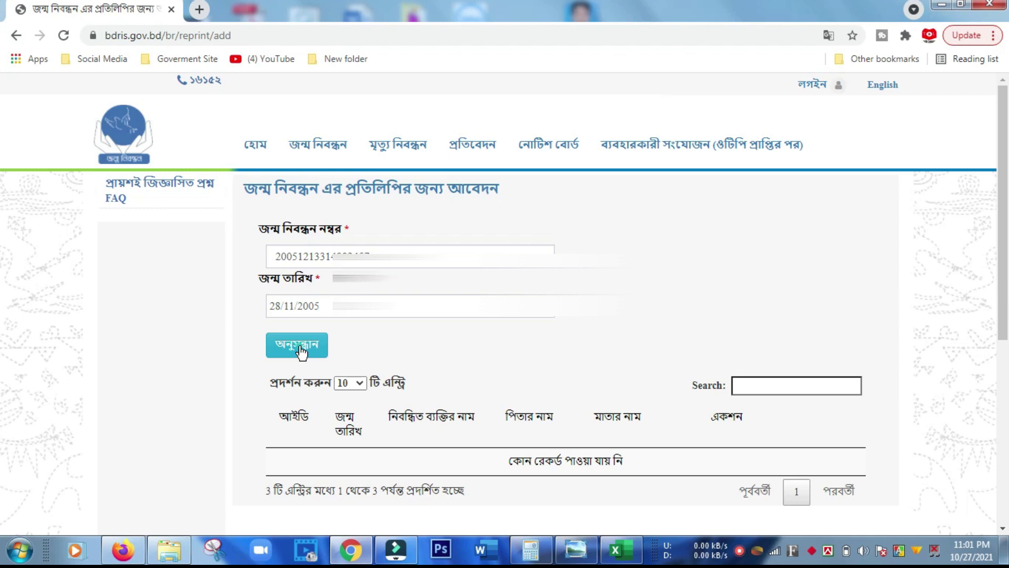
left_click(299, 352)
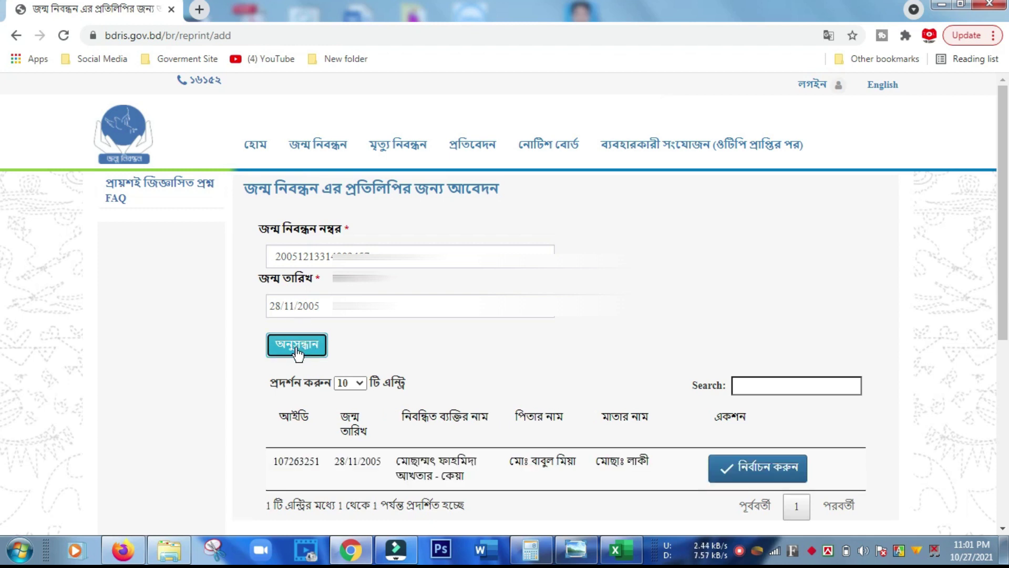
Press নির্বাচন করুন on the single matching birth record
scroll(494, 367, "down", 3)
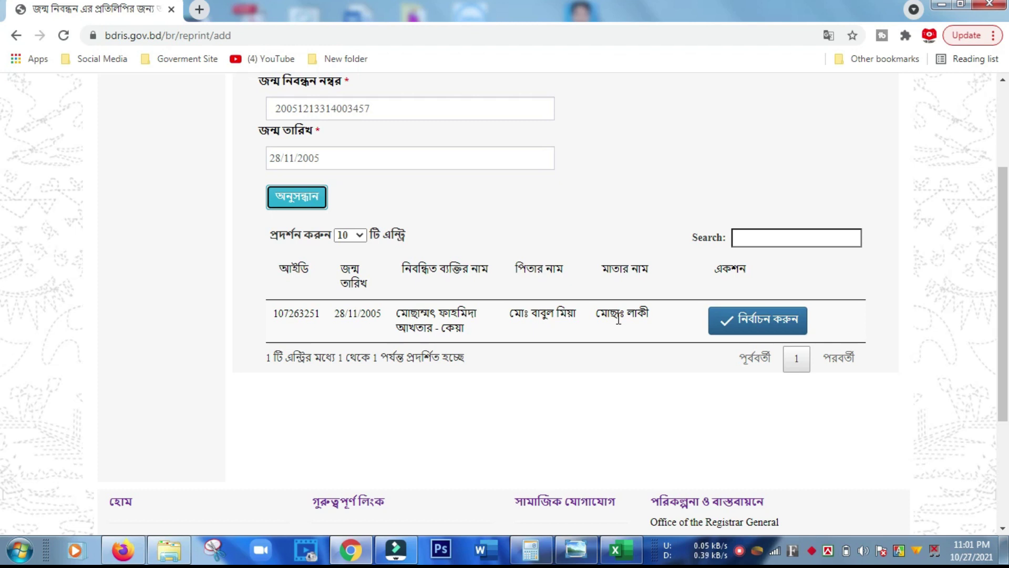
scroll(618, 319, "up", 3)
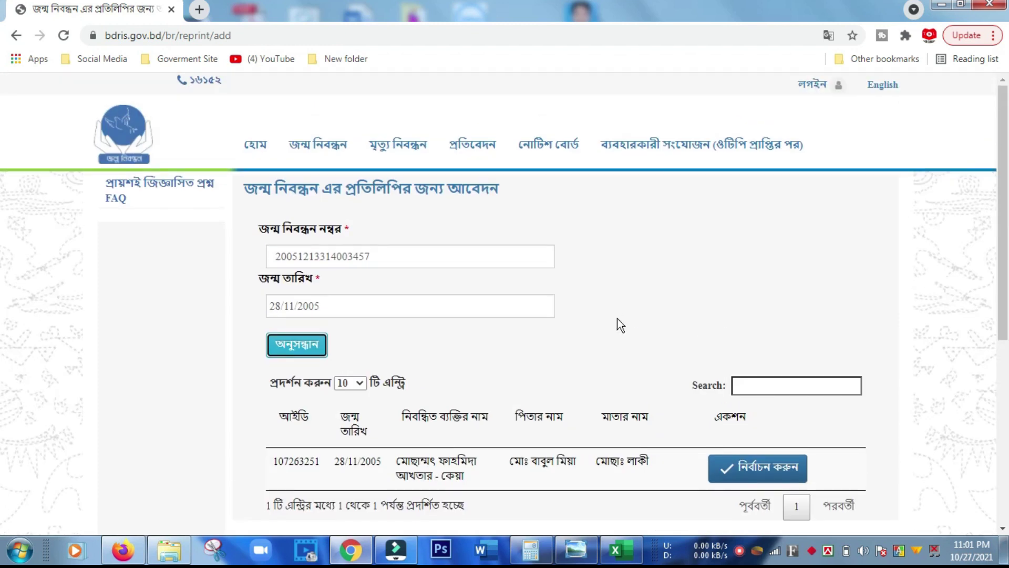
scroll(618, 317, "down", 3)
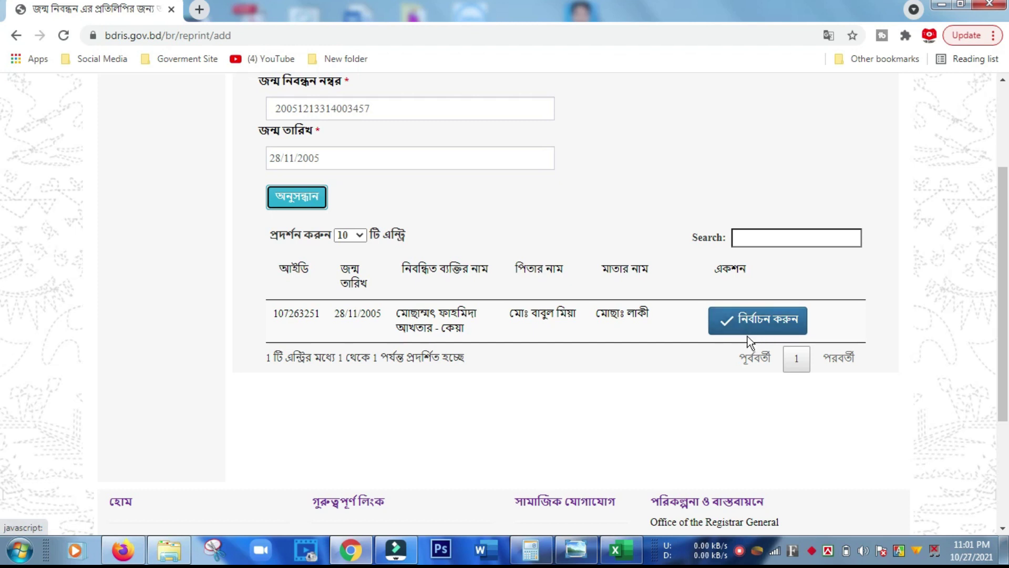
left_click(752, 329)
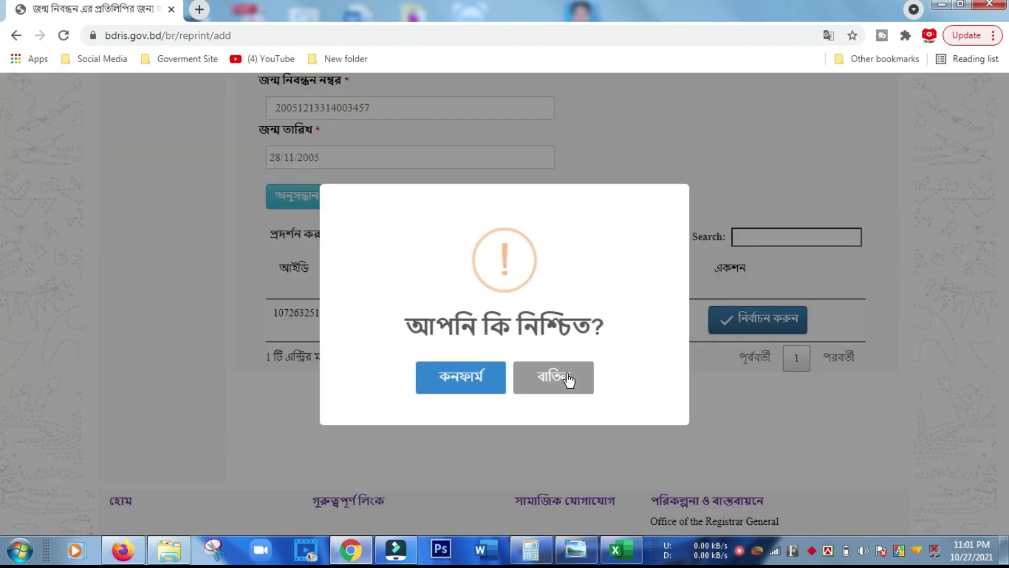
Confirm the record choice, then set division চট্টগ্রাম বিভাগ and district ব্রাহ্মণবাড়িয়া
left_click(457, 377)
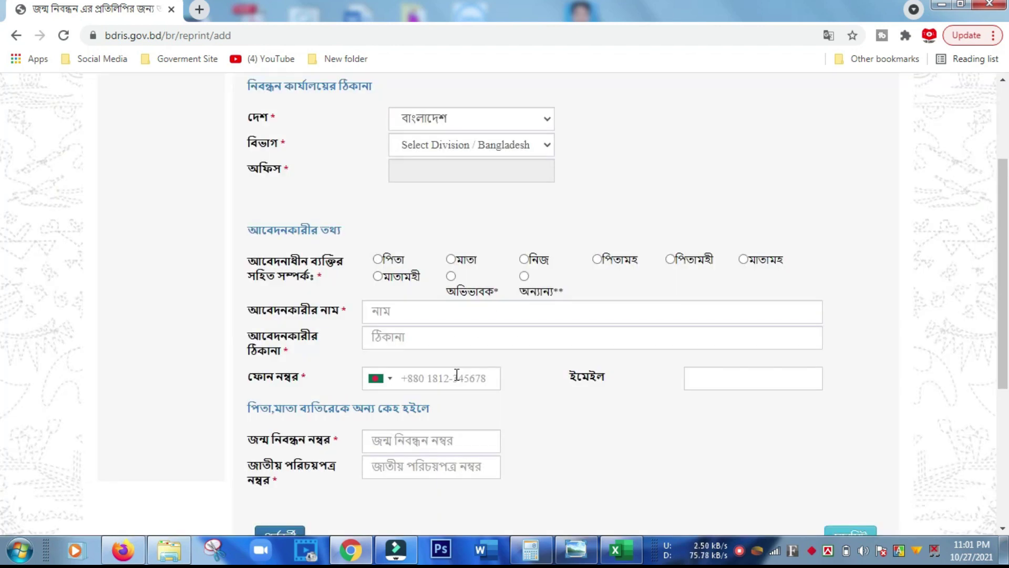
scroll(453, 312, "up", 3)
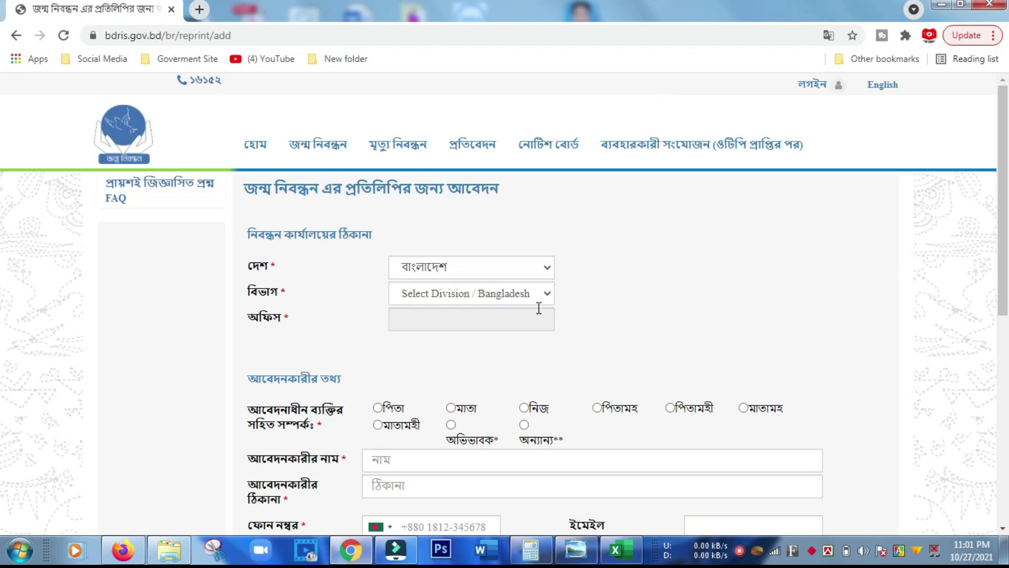
left_click(548, 294)
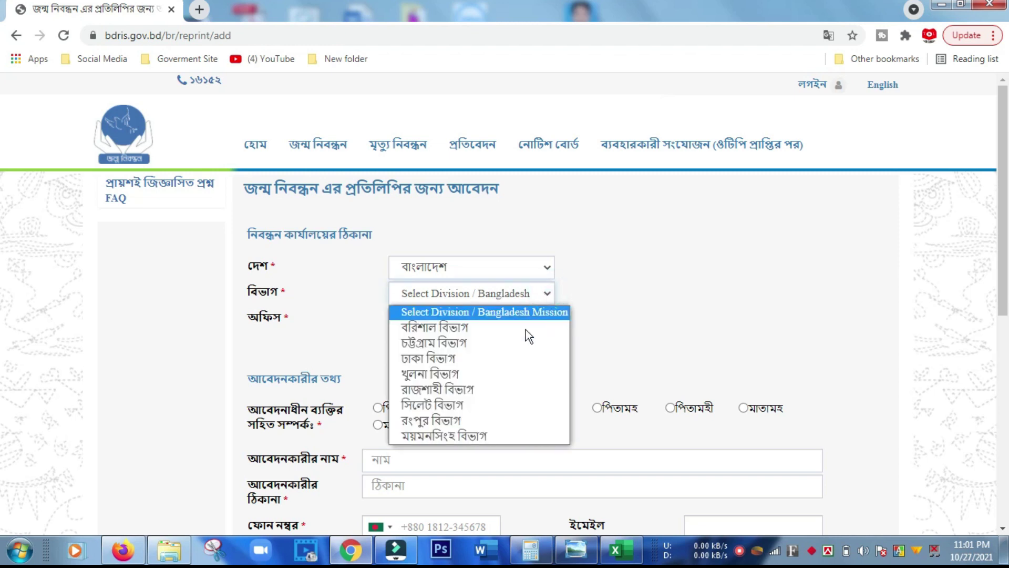
left_click(506, 342)
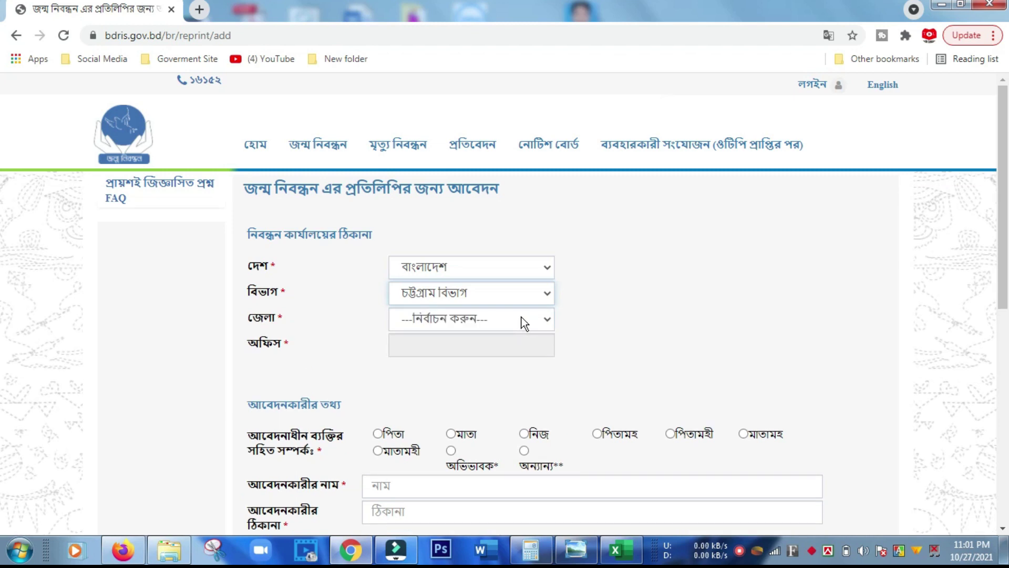
left_click(533, 319)
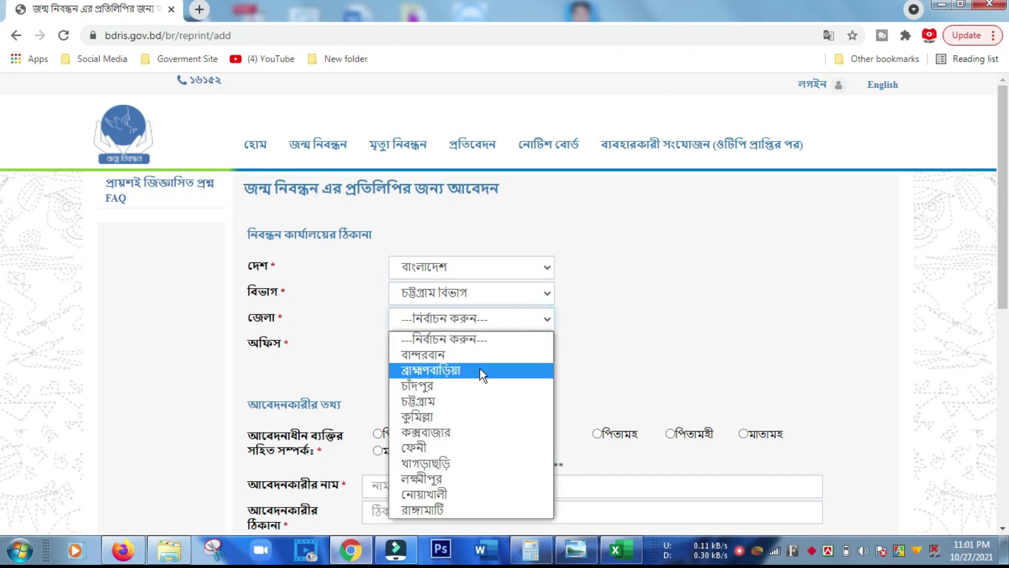
left_click(481, 369)
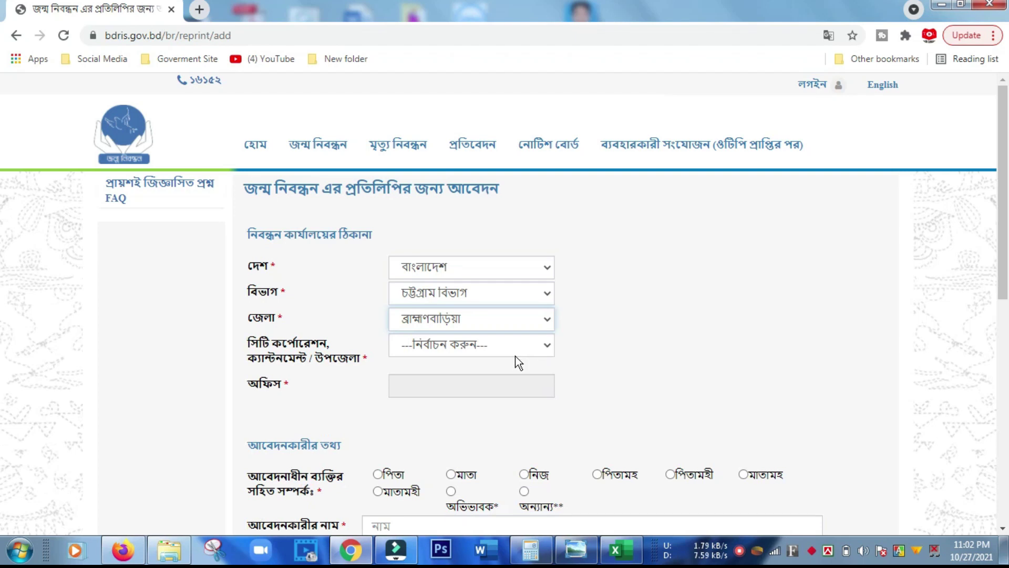
Set the upazila to আশুগঞ্জ and the union to আশুগঞ্জ
left_click(515, 344)
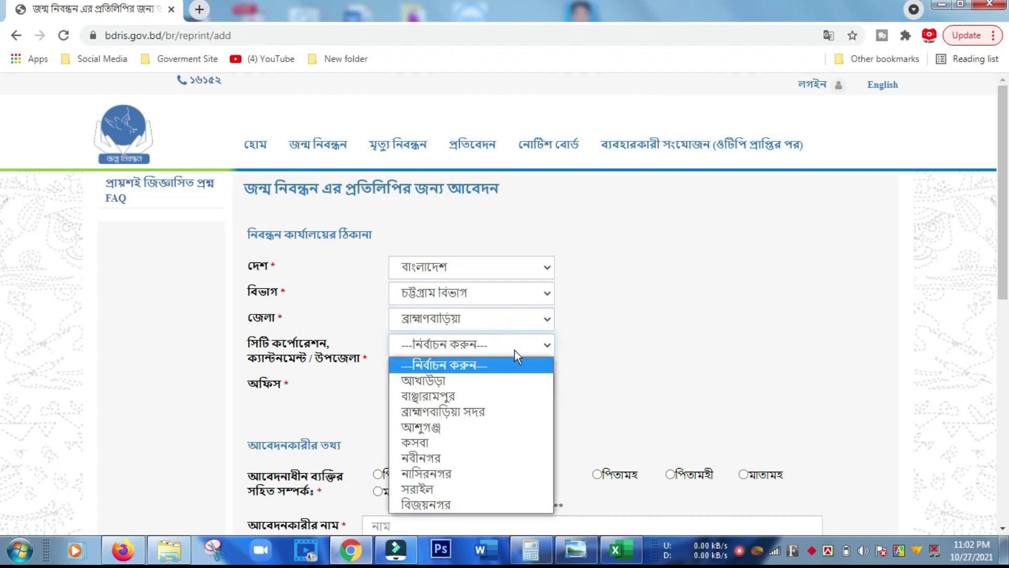
left_click(465, 429)
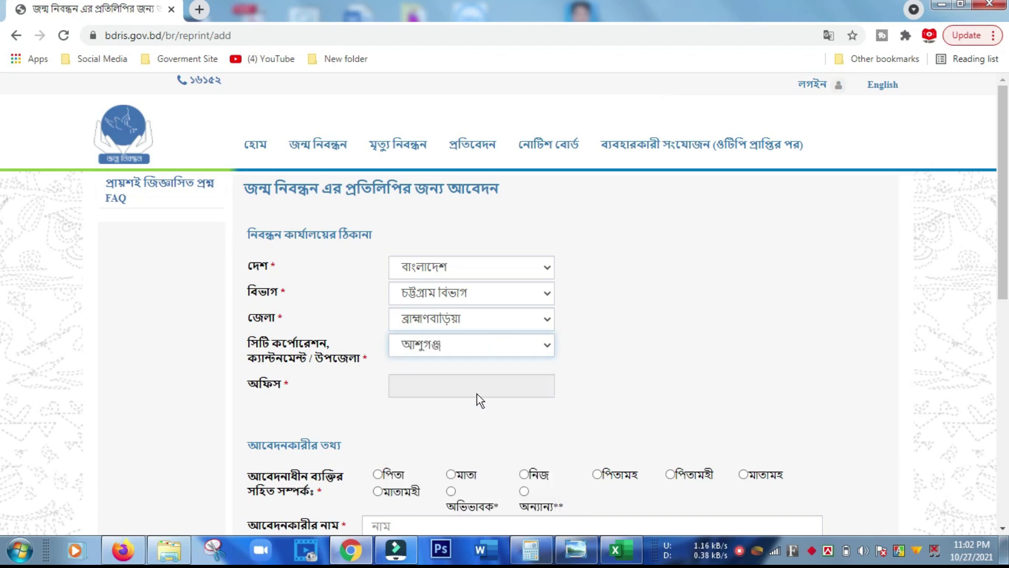
left_click(488, 386)
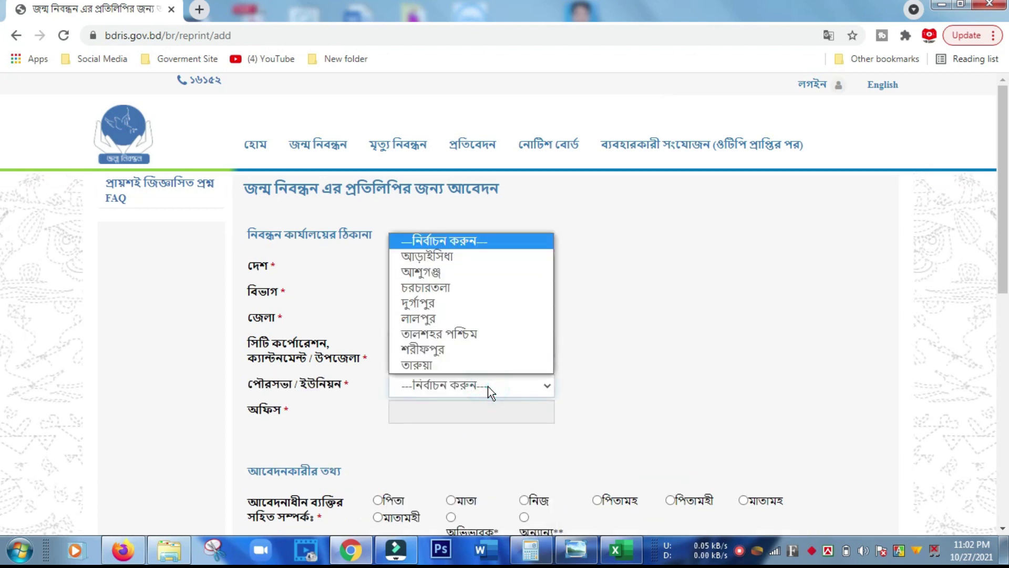
key("Down")
key("Down")
key("Return")
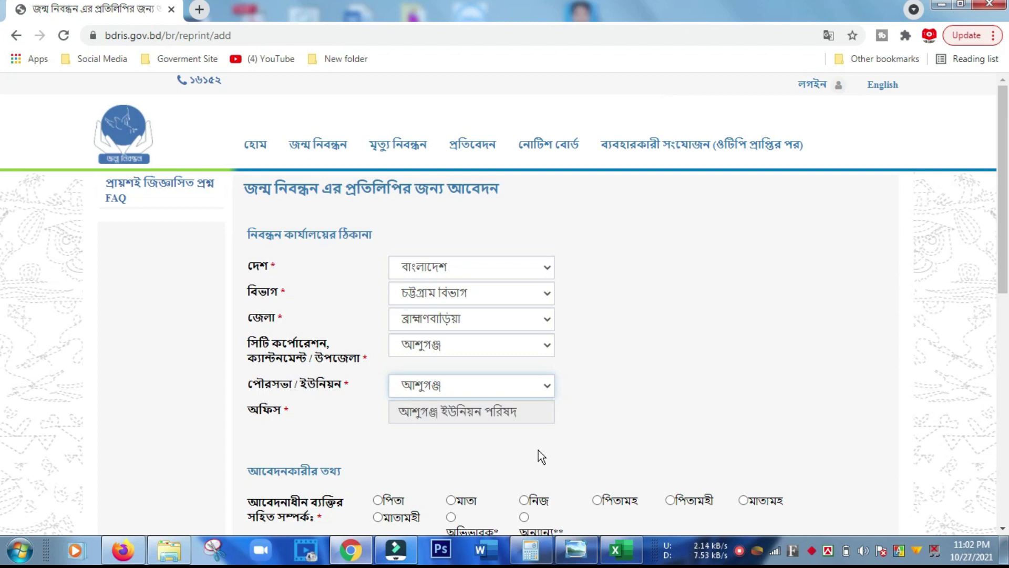
scroll(538, 450, "down", 3)
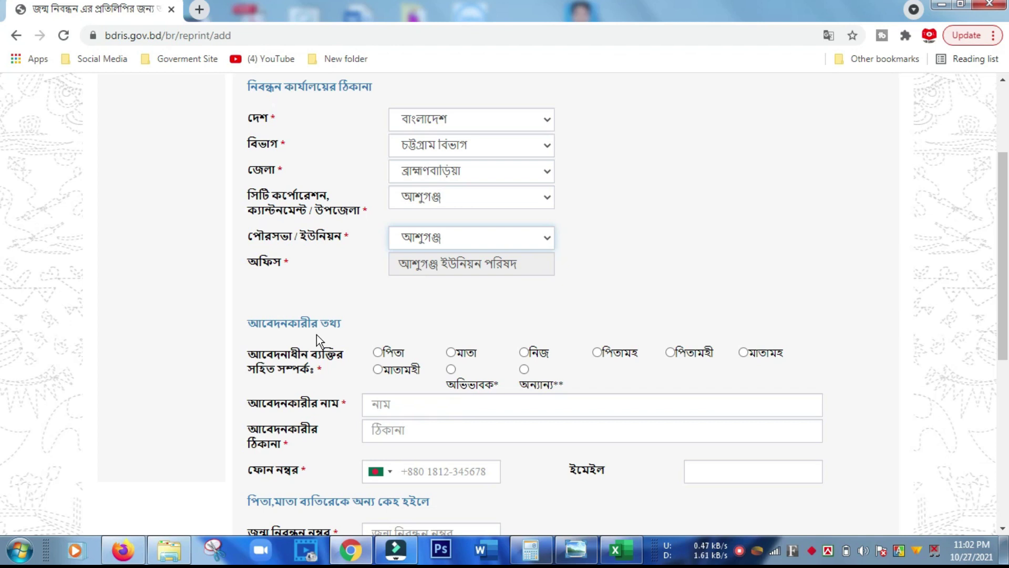
Set the applicant relationship to নিজ (the registered person themself)
left_click(377, 353)
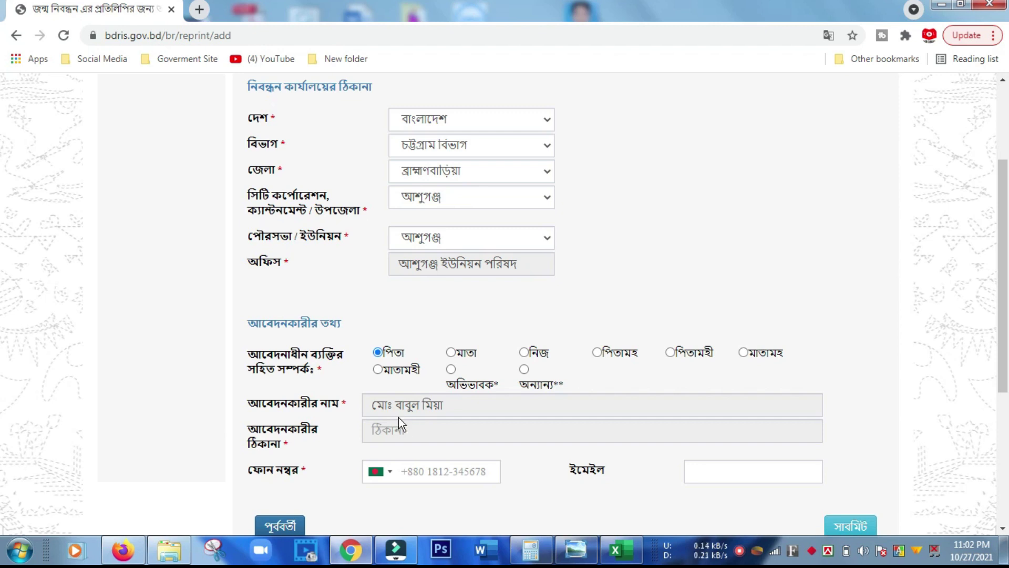
left_click(452, 353)
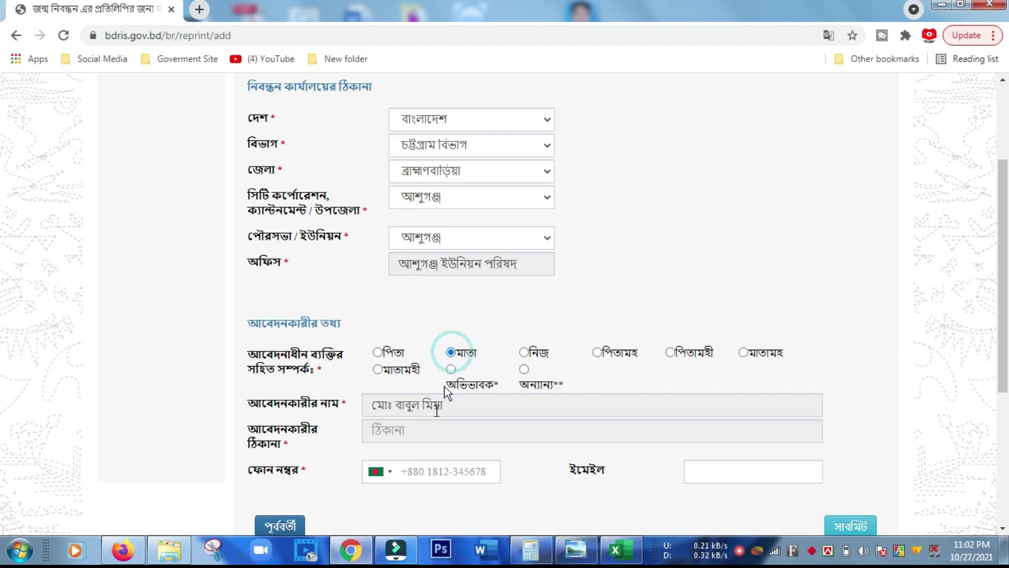
left_click(524, 352)
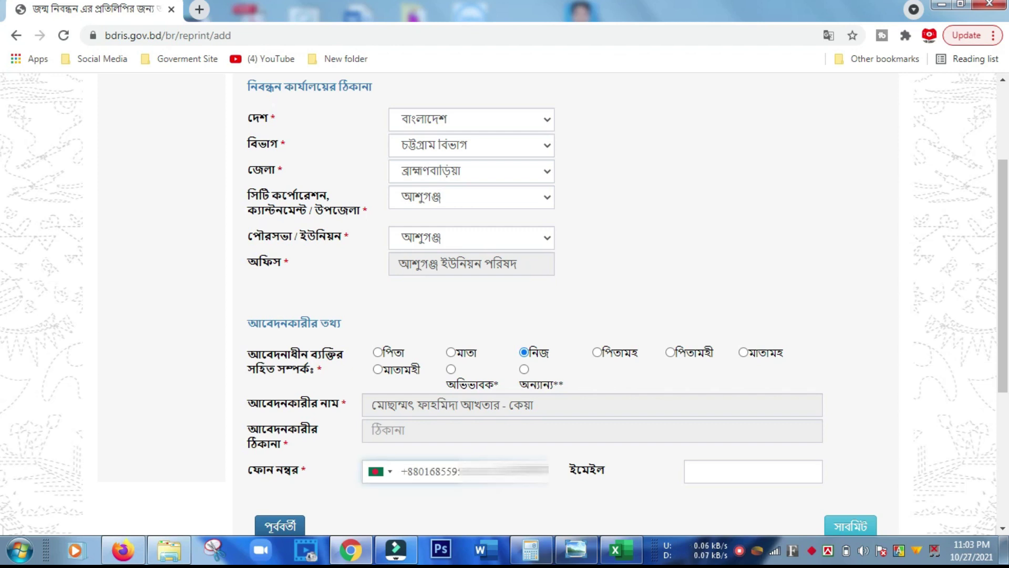
scroll(462, 430, "down", 1)
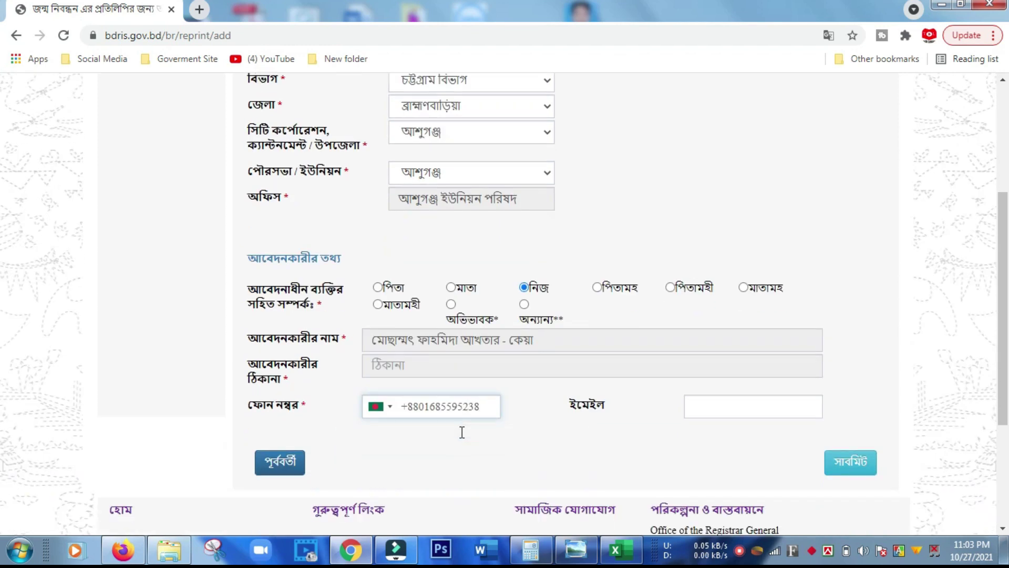
Fill in the contact field and submit the reprint application with সাবমিট
left_click(721, 401)
left_click(721, 400)
scroll(455, 449, "down", 2)
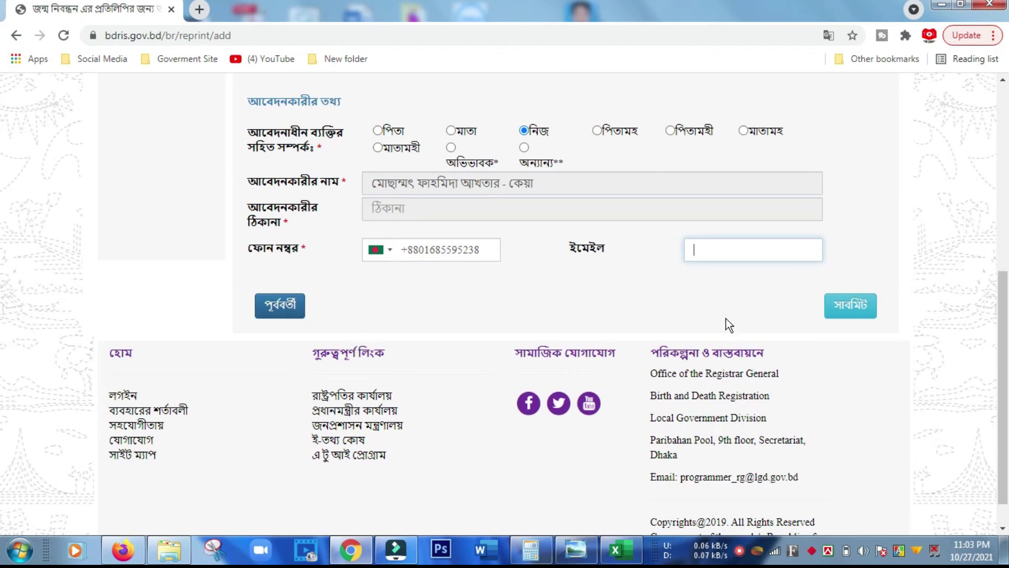
left_click(855, 316)
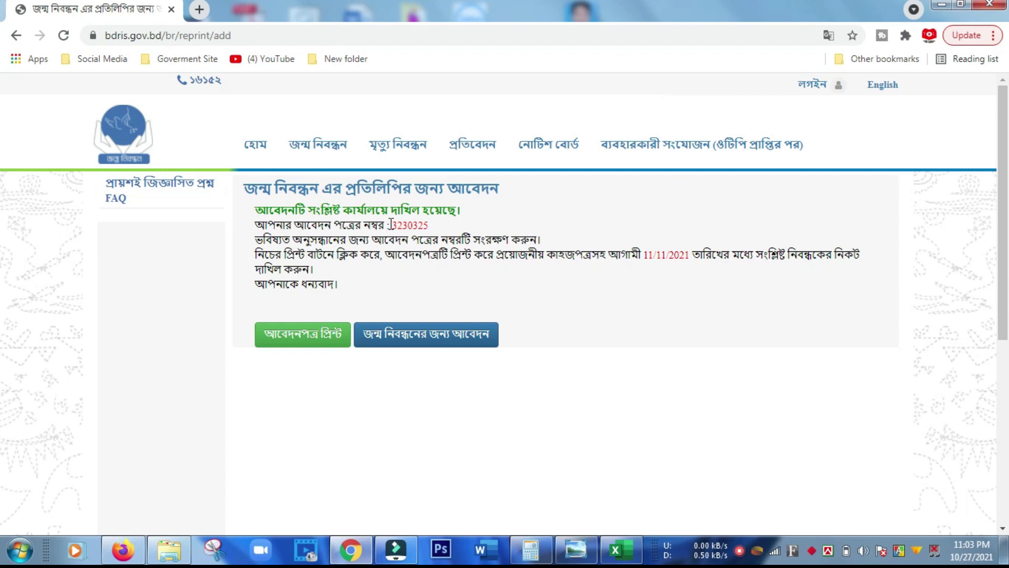
Open the printable application form with the green আবেদনপত্র প্রিন্ট button
left_click(307, 335)
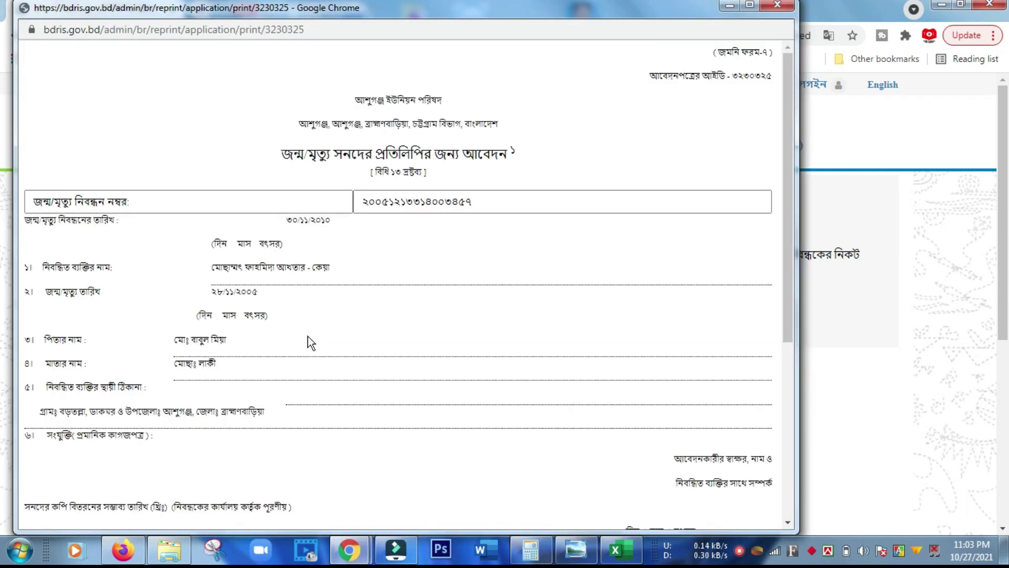